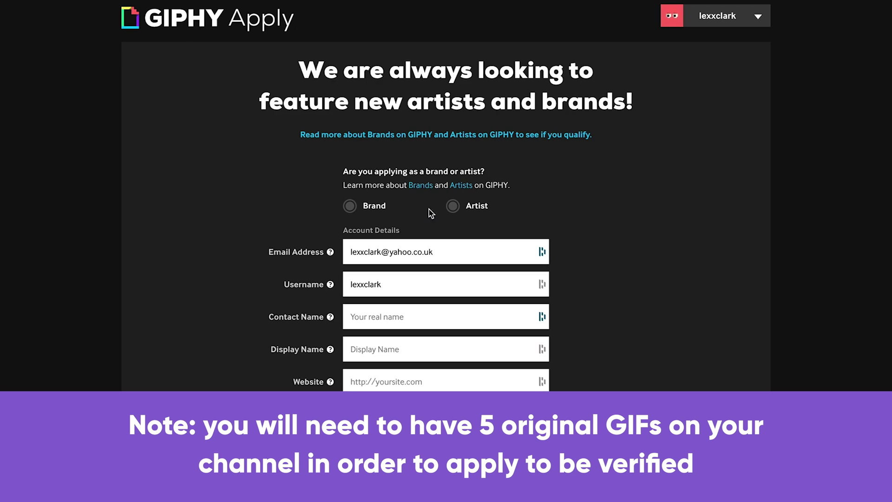
Step: Replace the prefilled Email Address with the applicant's own work e-mail
triple_click(454, 254)
text(alex)
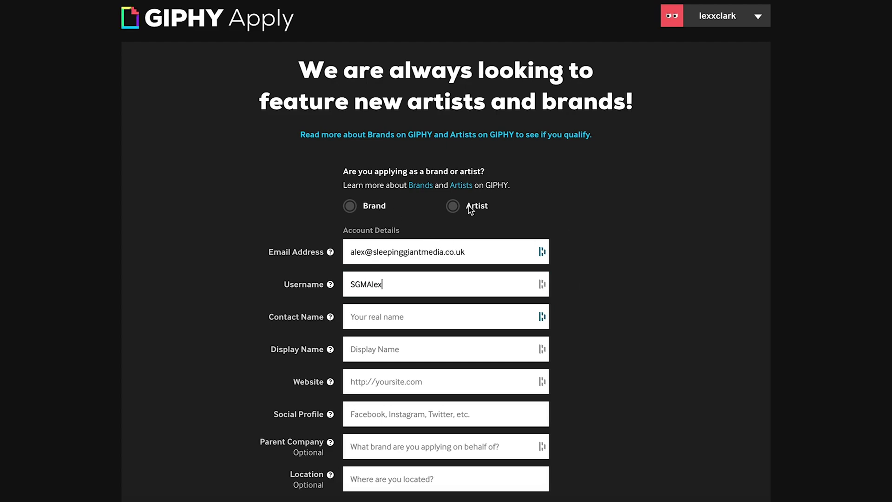
scroll(289, 219, down, 5)
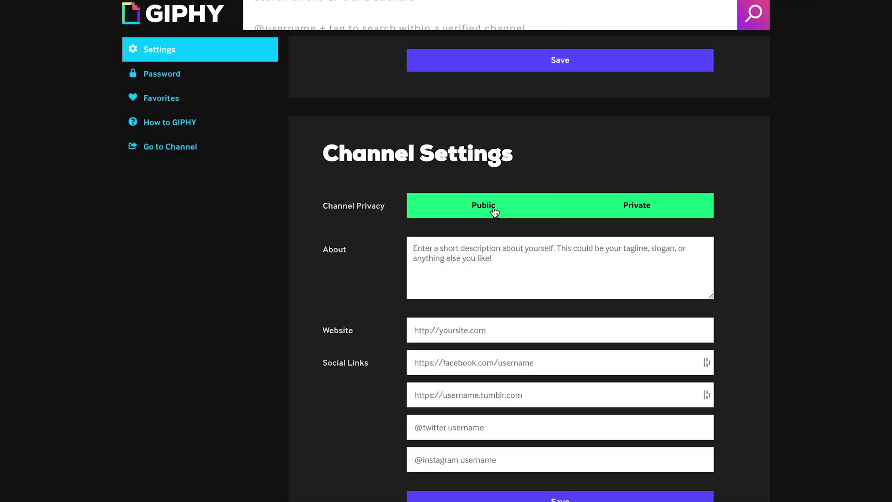
click(495, 212)
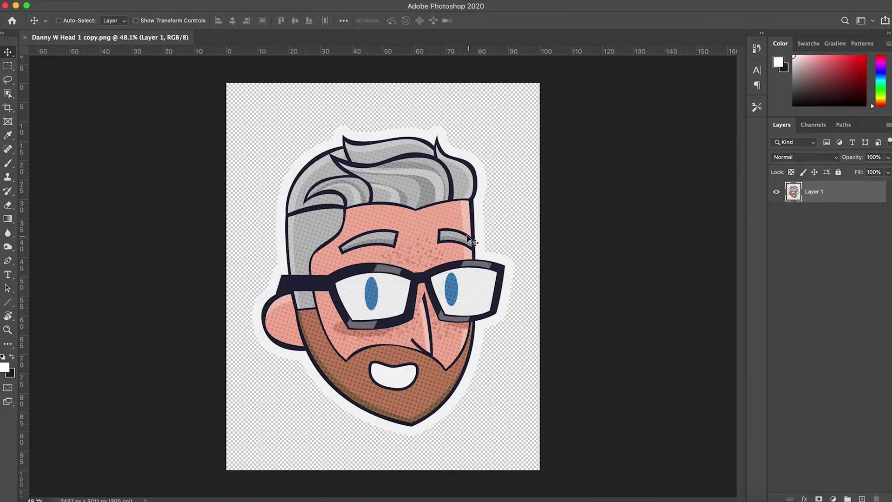
mouse_move(475, 253)
mouse_down()
mouse_move(435, 163)
mouse_move(507, 219)
mouse_move(469, 238)
mouse_up()
Step: Tilt Layer 1's head about 21 degrees, then duplicate Layer 1
key(ctrl+t)
drag(574, 116, 514, 76)
key(Return)
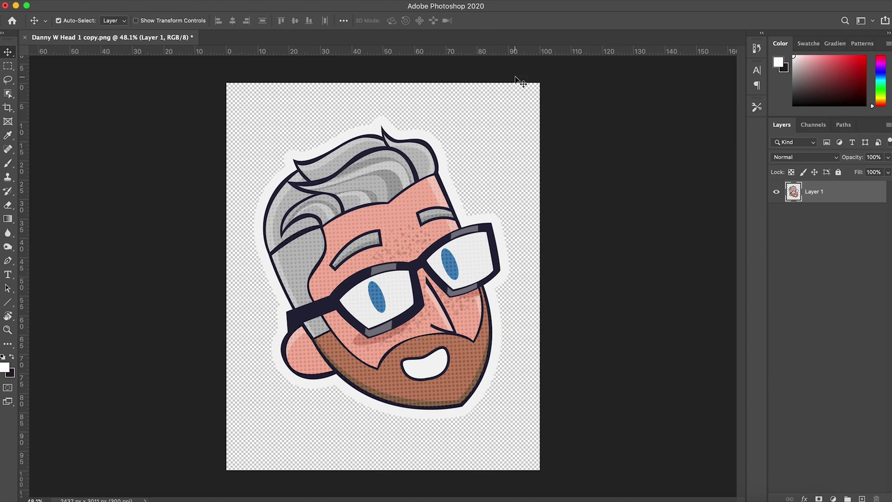
right_click(844, 190)
click(721, 90)
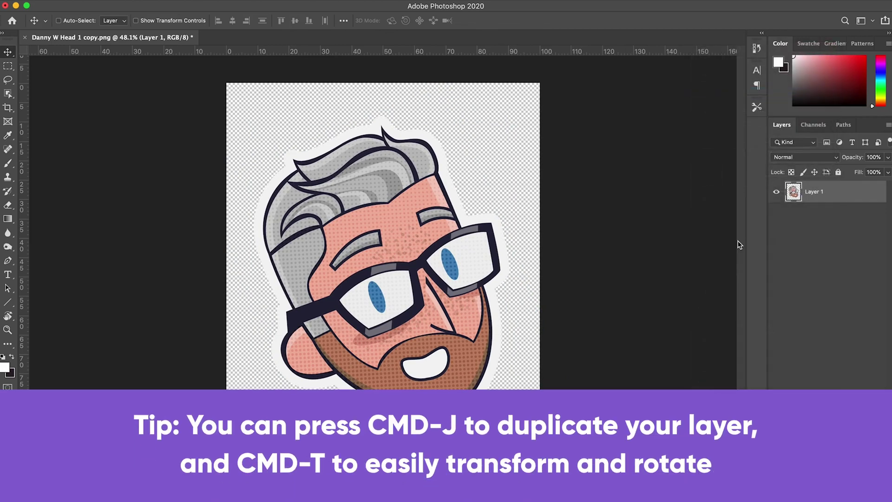
click(543, 218)
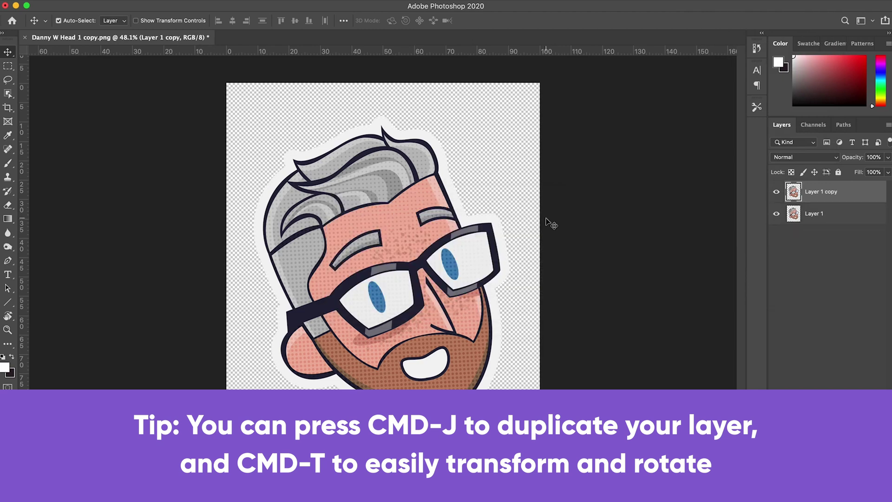
Step: Rotate the layer copy to a new angle, about 5.5 degrees clockwise
key(super+t)
drag(504, 97, 524, 89)
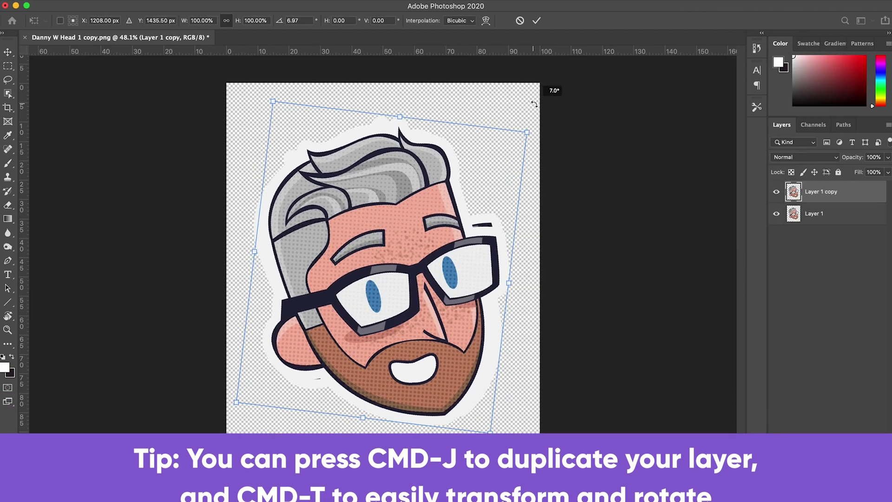
key(Return)
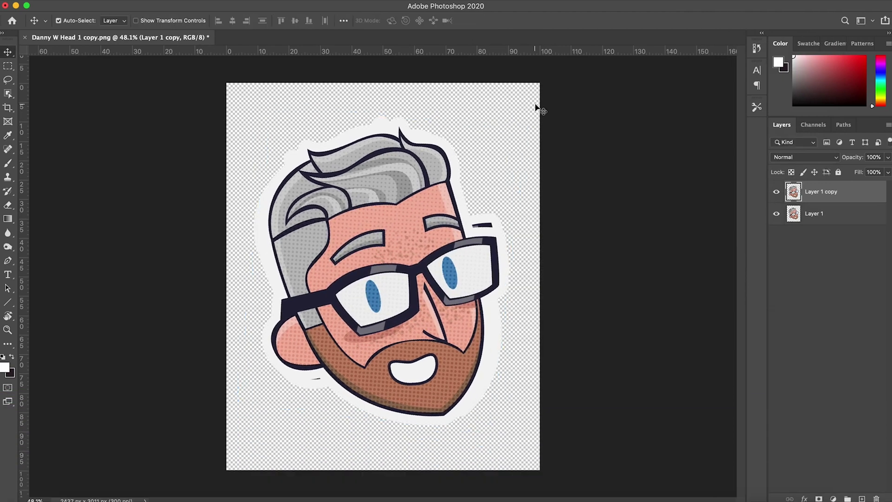
key(super+t)
drag(536, 97, 686, 232)
key(Return)
Step: Make four more rotated duplicates of the head layer with Cmd+J and Cmd+T
key(super+j)
key(super+t)
key(Return)
key(super+j)
key(super+t)
mouse_move(571, 116)
mouse_down()
mouse_move(649, 135)
mouse_move(575, 119)
mouse_move(596, 141)
mouse_move(598, 113)
mouse_move(564, 86)
mouse_move(548, 89)
mouse_move(576, 105)
mouse_up()
key(Return)
key(super+j)
key(super+t)
key(Return)
key(super+j)
key(super+t)
key(Return)
Step: Keep duplicating and rotating the head until Layer 1 copy 11 exists
key(super+j)
key(super+t)
key(Return)
key(super+j)
key(super+t)
key(Return)
key(super+j)
key(super+t)
key(Return)
key(super+j)
key(super+t)
key(Return)
key(super+j)
key(super+t)
key(Return)
click(320, 2)
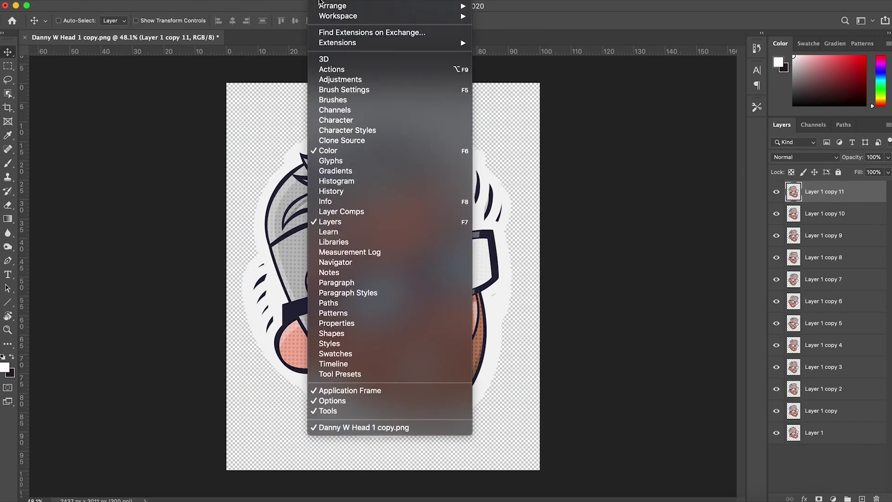
Step: Show the Timeline panel and create a frame animation
click(374, 364)
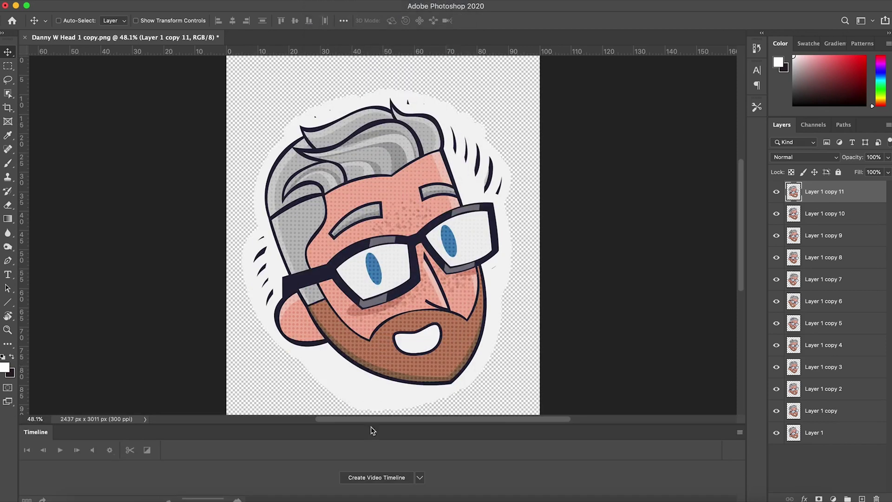
click(421, 478)
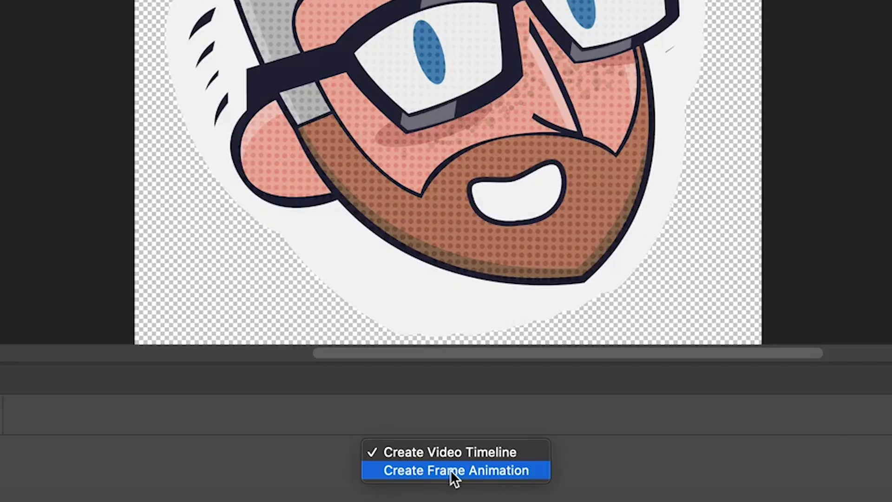
click(507, 474)
click(454, 479)
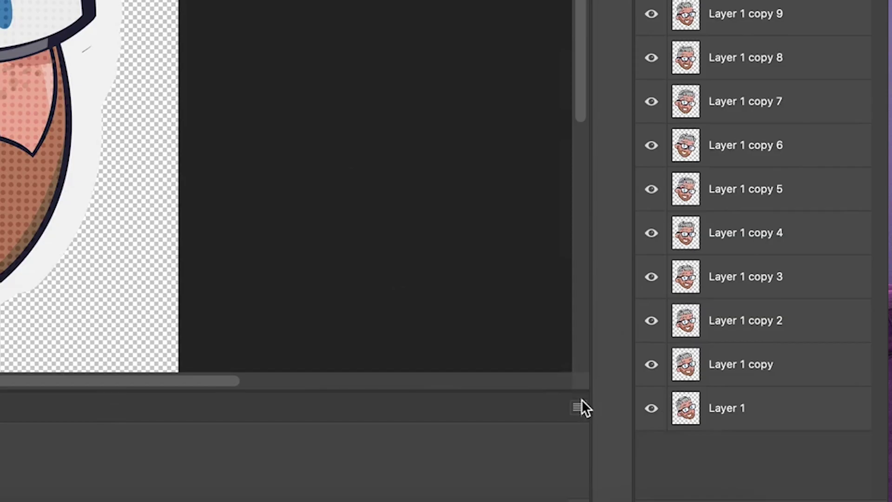
Step: Make Frames From Layers to get twelve frames, then play the animation
click(740, 446)
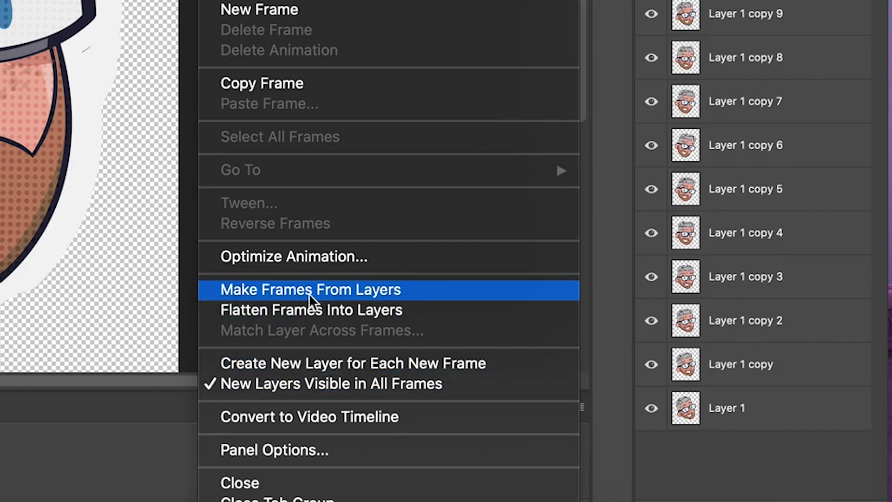
click(436, 291)
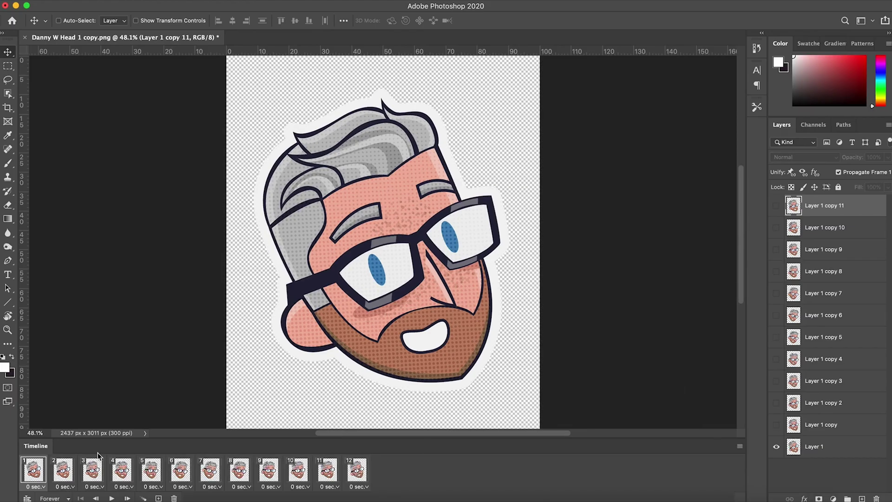
click(110, 499)
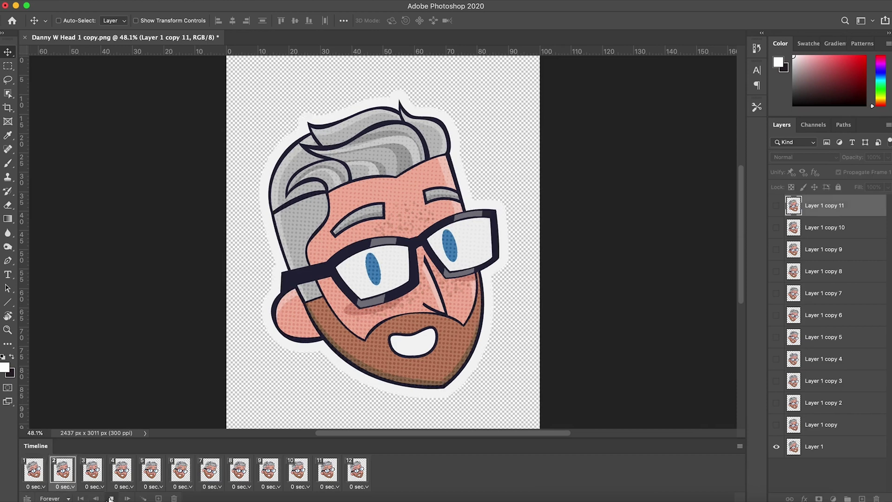
click(88, 0)
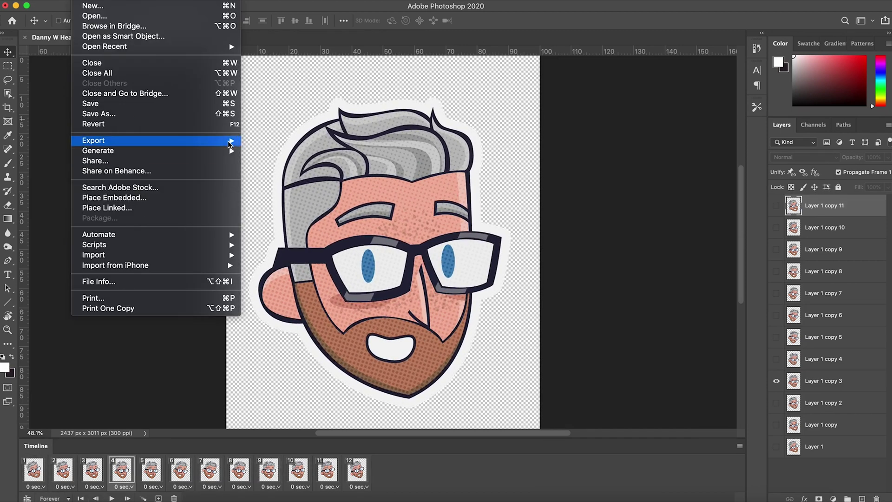
Step: Open Save for Web with GIF format and set the colours to 100
mouse_move(229, 144)
click(347, 186)
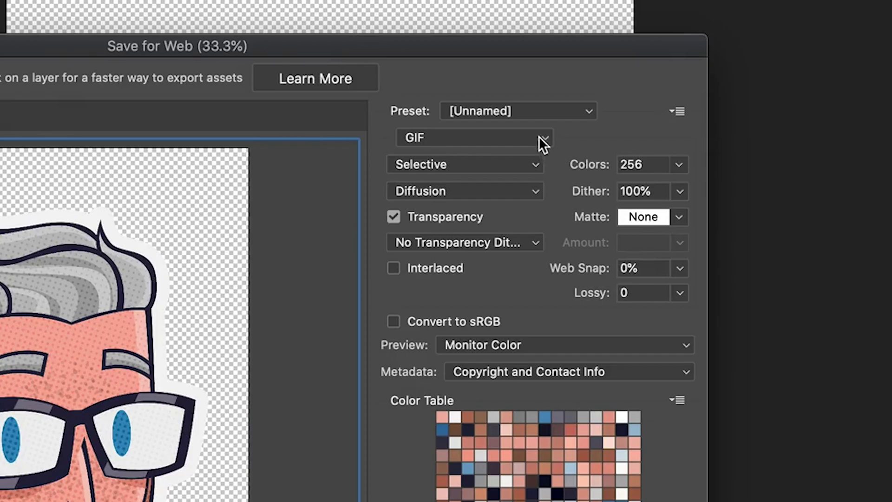
click(492, 126)
click(479, 126)
click(678, 169)
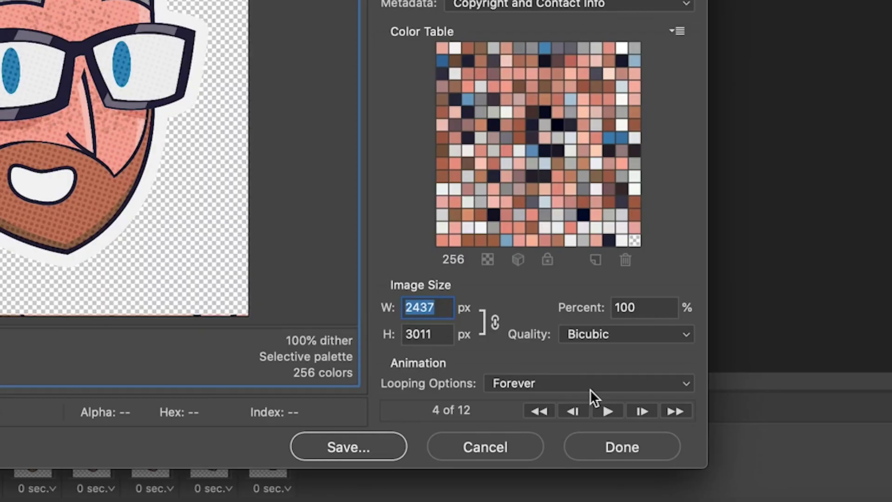
text(1000)
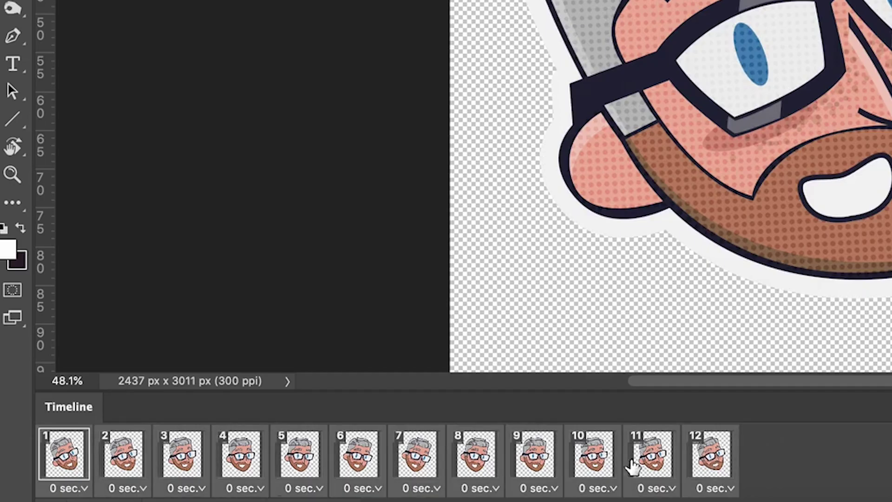
Step: Set every frame's delay to 0.1 seconds and choose RGB + Alpha channels
click(76, 489)
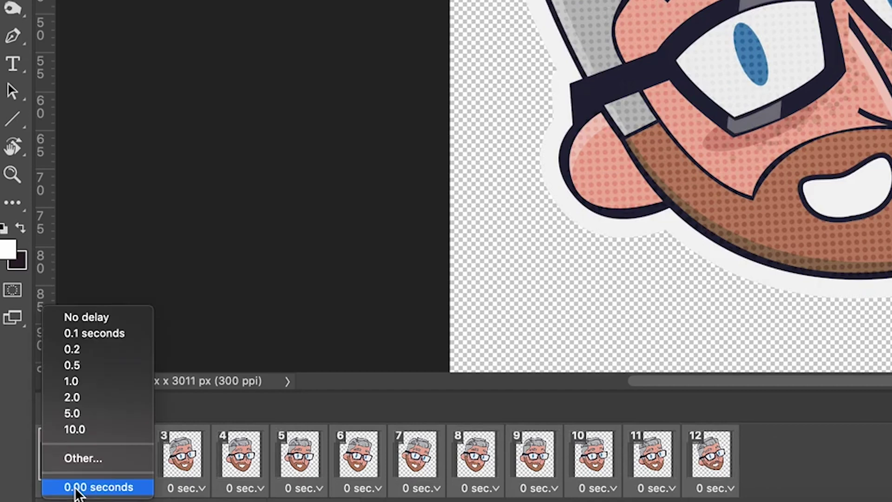
click(95, 333)
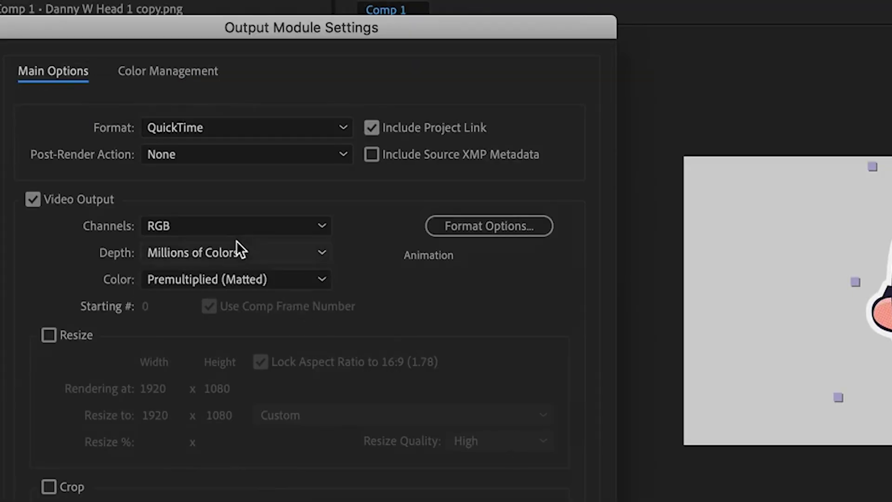
click(236, 230)
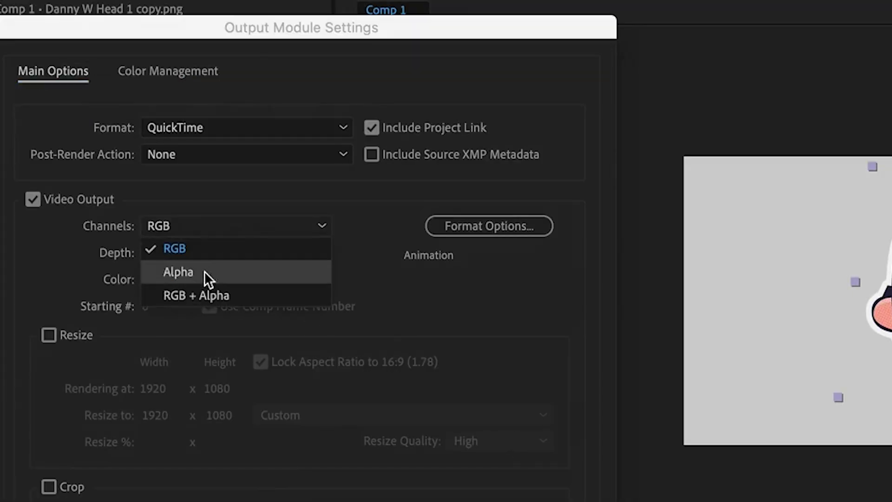
click(201, 295)
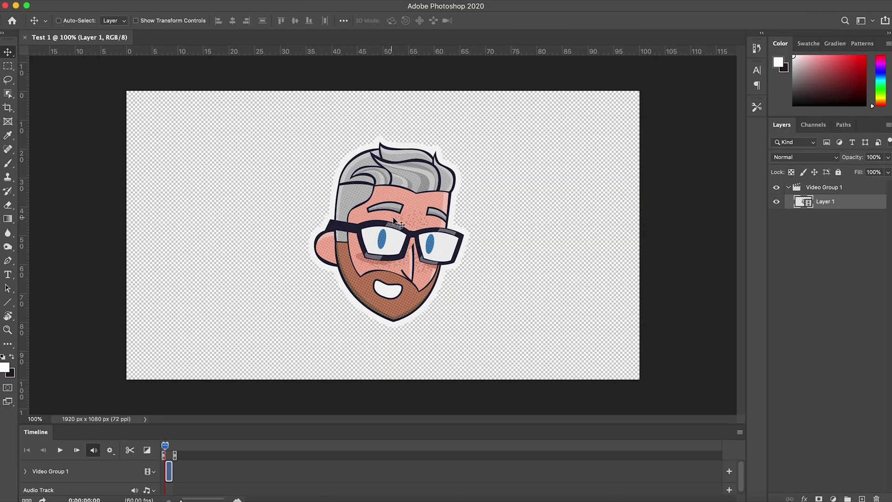
Step: Open File > Export > Save for Web (Legacy) to preview the head GIF
click(82, 0)
mouse_move(201, 140)
click(293, 183)
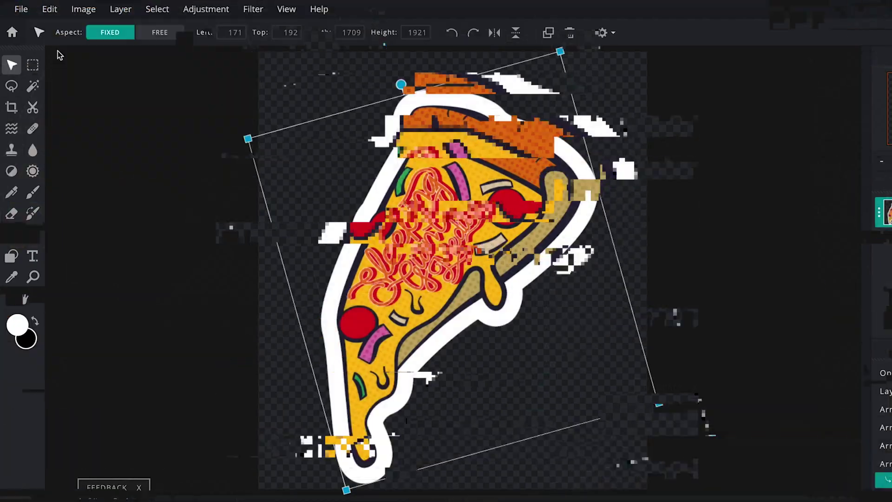
Step: Save the pizza sticker as Pizza Sticker 1.png
click(20, 9)
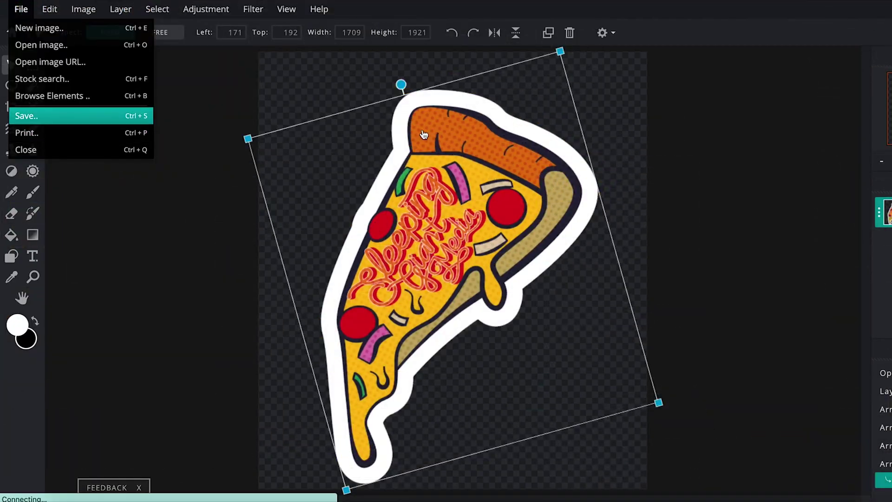
click(28, 113)
click(590, 177)
text(1)
click(700, 380)
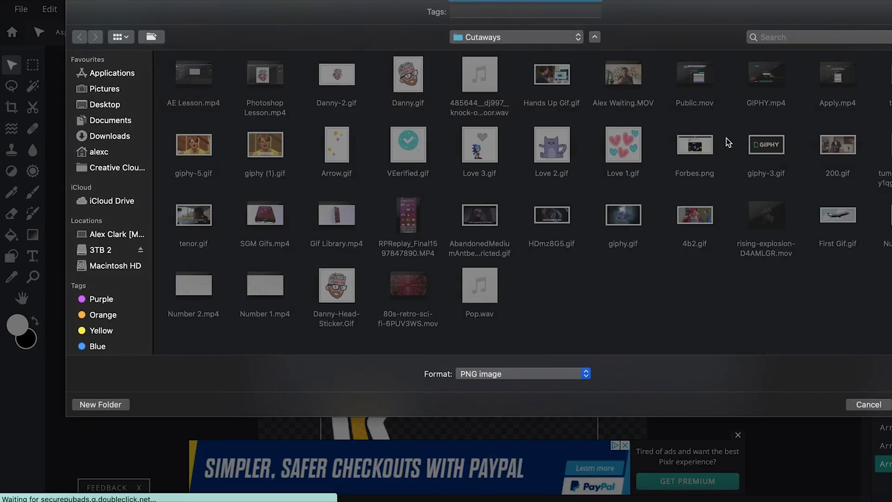
key(Return)
click(737, 119)
Step: Rotate the slice, save it as Pizza Sticker 2.png, then undo the rotation
drag(460, 75, 514, 74)
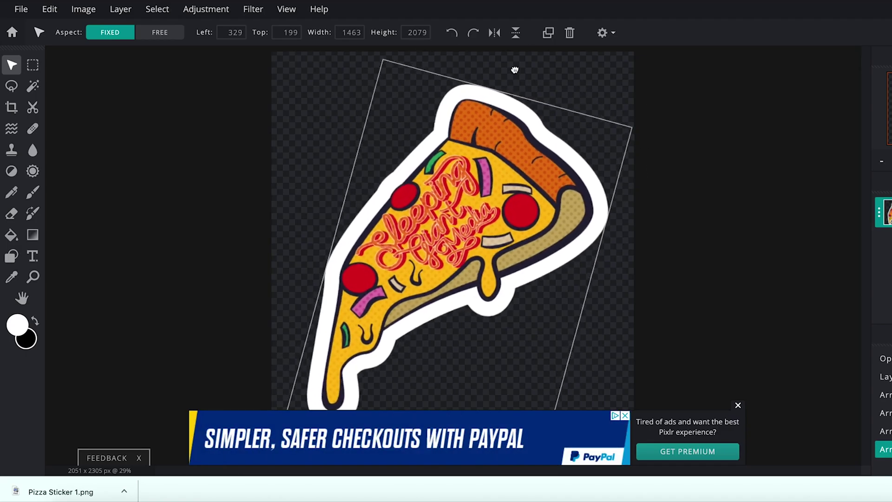
key(ctrl+s)
click(590, 161)
text(2)
click(686, 362)
key(Return)
click(738, 103)
key(ctrl+z)
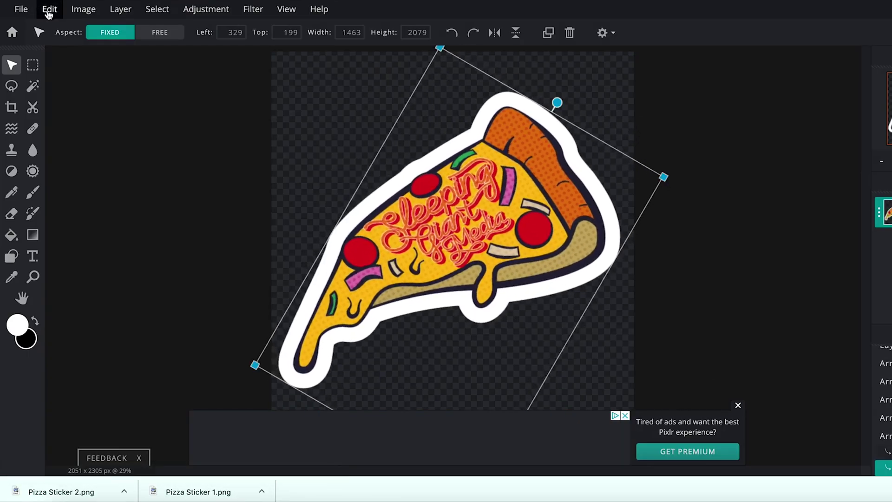
key(ctrl+s)
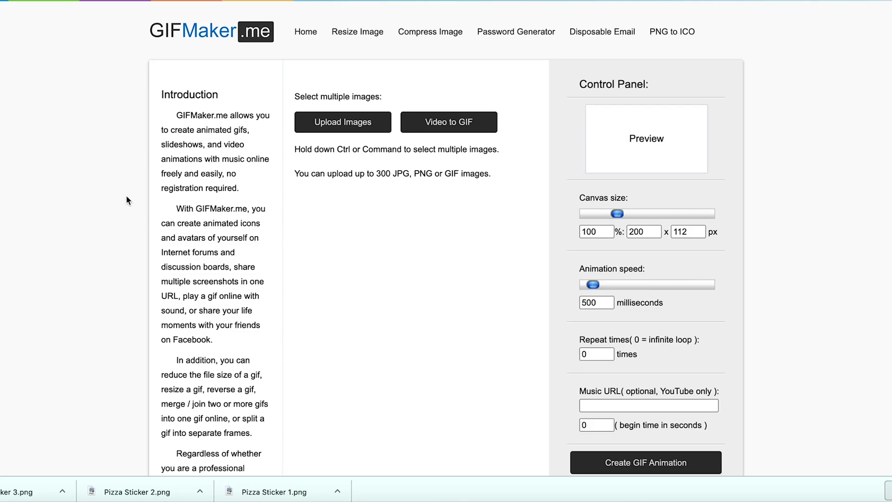
Step: Upload Pizza Sticker 1, 2 and 3 to GIFMaker.me
click(359, 124)
shift+click(514, 49)
key(Return)
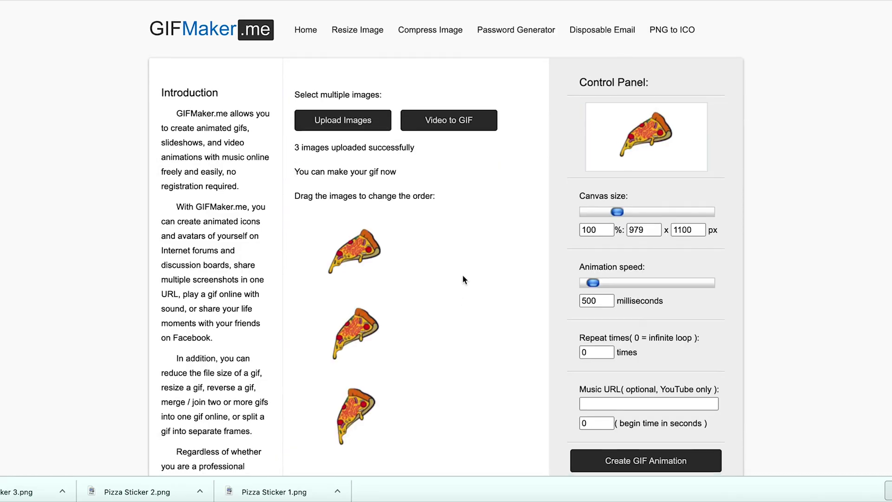
scroll(462, 274, down, 3)
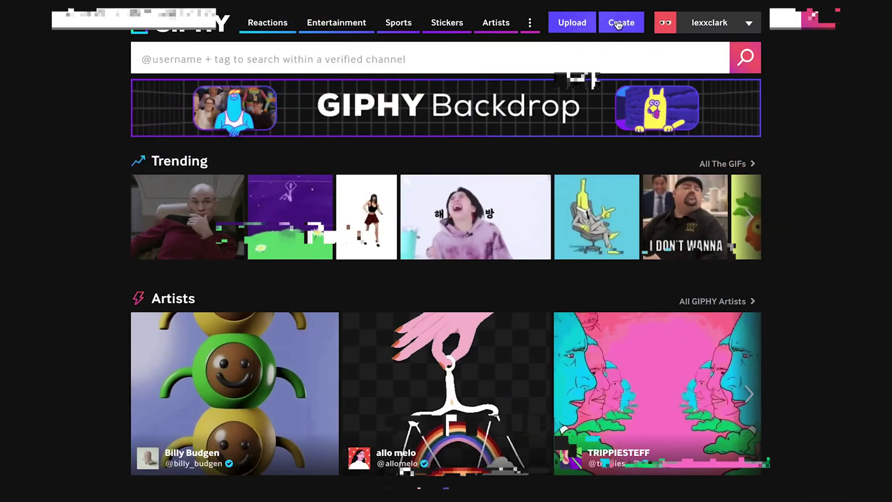
Step: Go to GIPHY's Upload page from the header
click(561, 26)
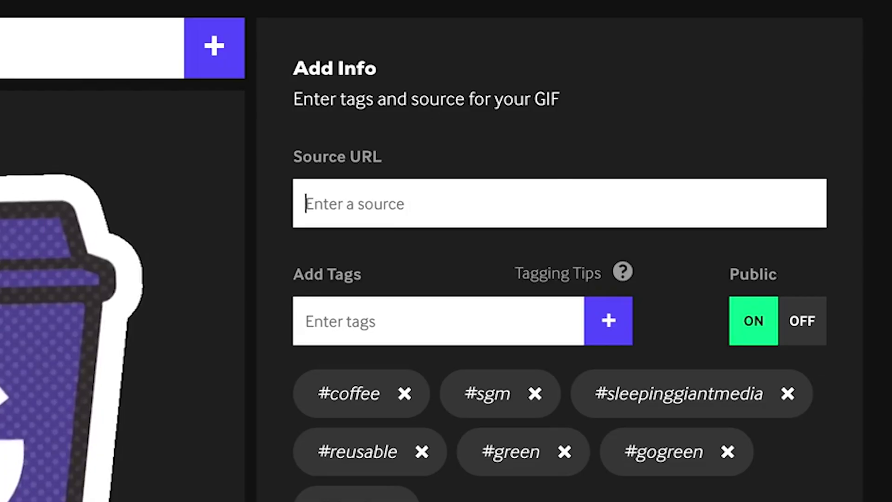
text(www.sleepinggi)
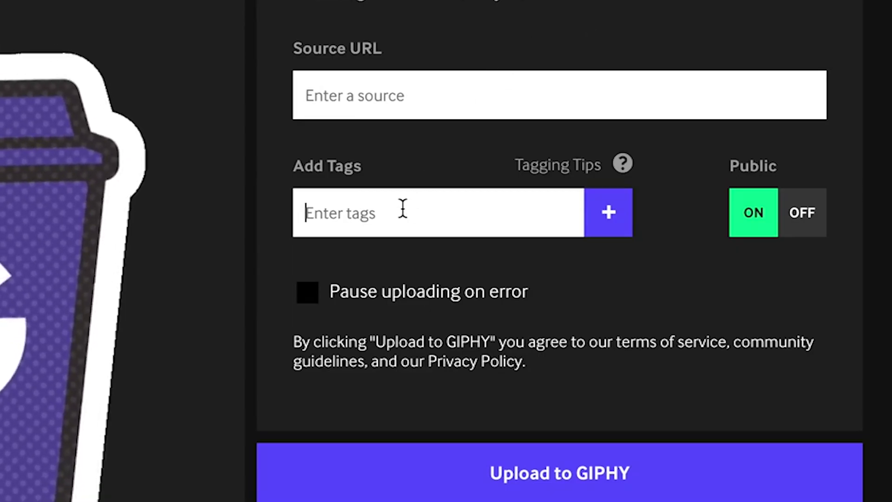
Step: Add the tags coffee, sgm and sleepinggiantmedia to the cup sticker
key(Return)
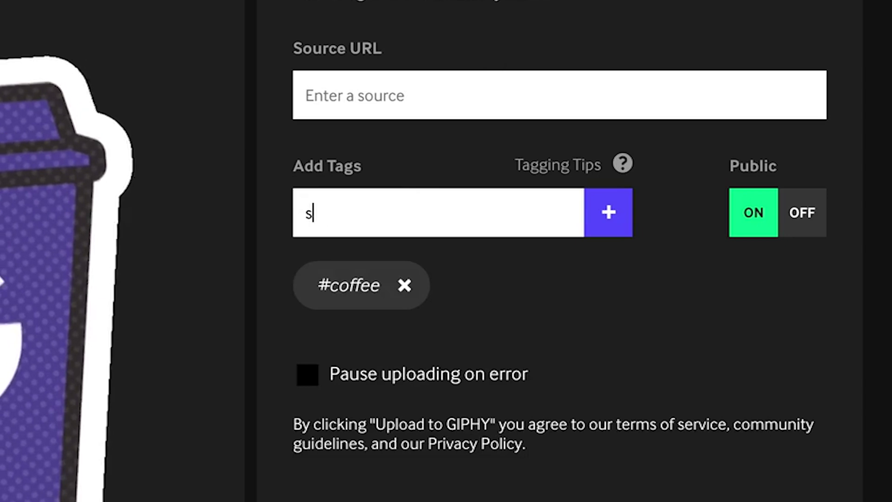
text(sgm)
key(Return)
text(s)
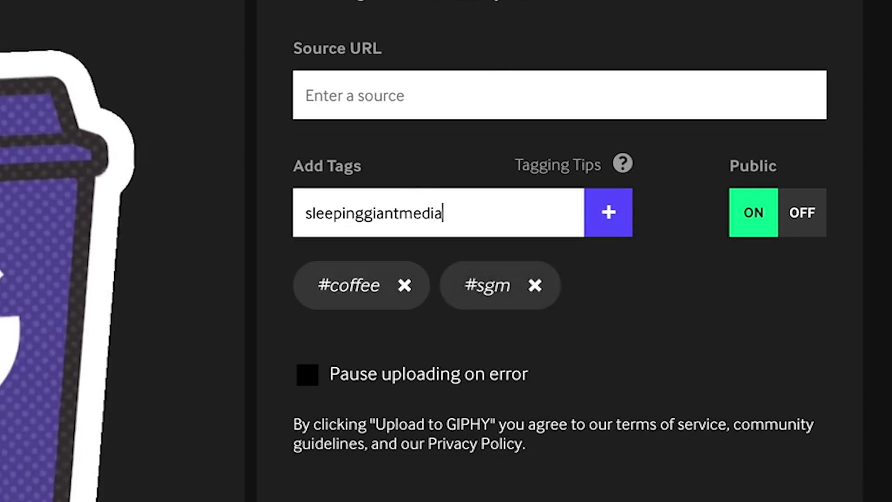
key(Return)
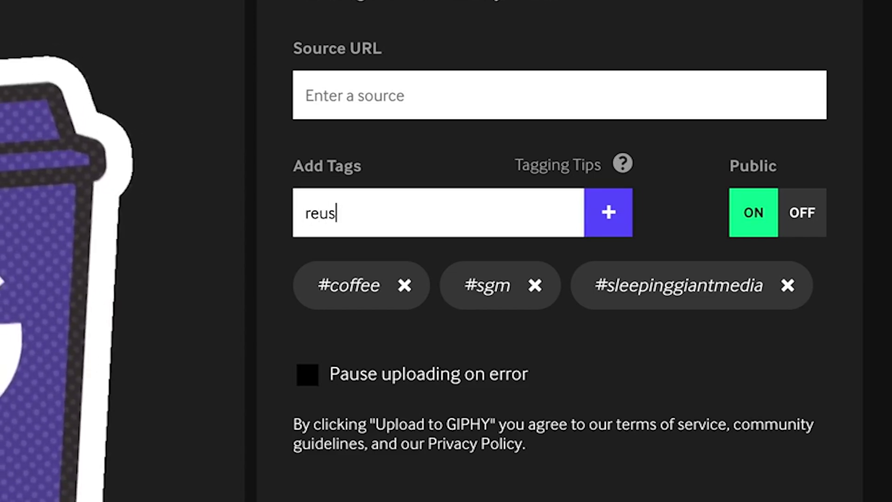
Step: Add the tags reusable, green and drink
text(reusable)
key(Return)
text(green)
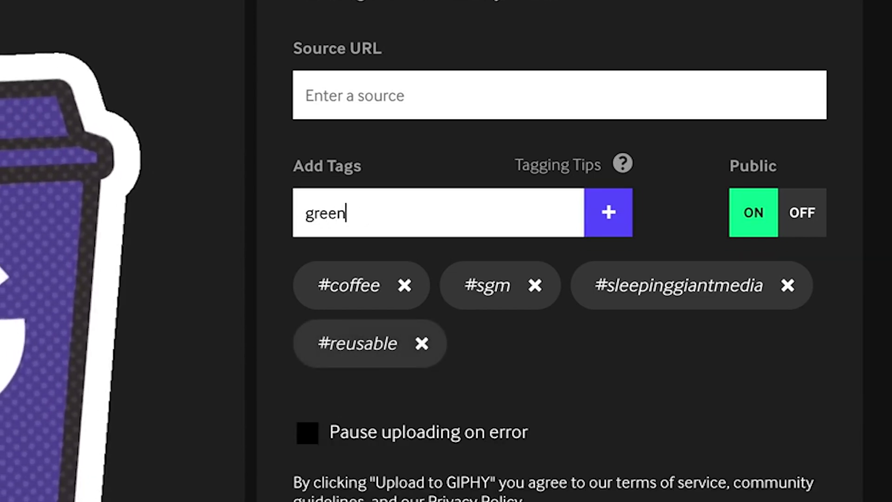
key(Return)
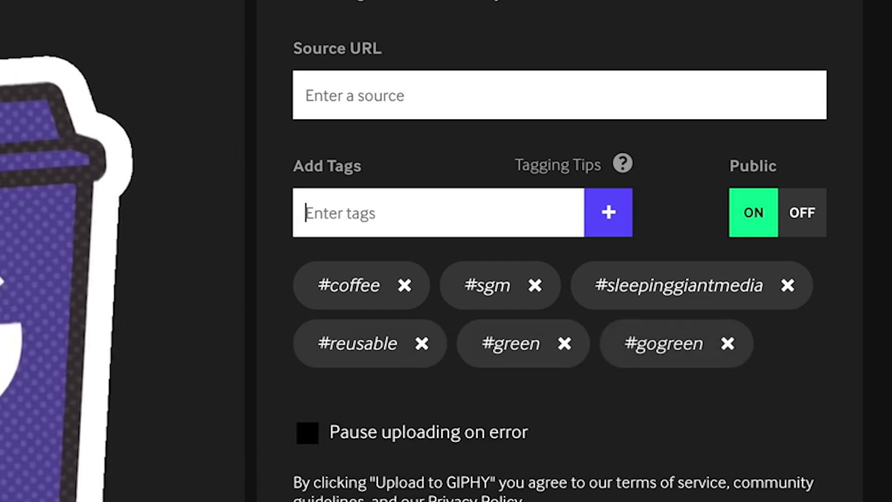
text(drink)
key(Return)
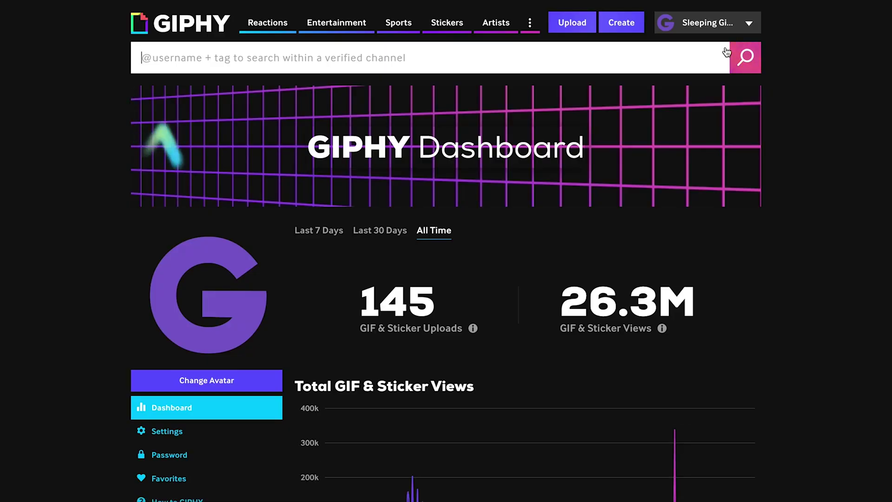
Step: Scroll to Top GIFs & Stickers and use Show More to reveal ranks 6–10
scroll(801, 143, down, 3)
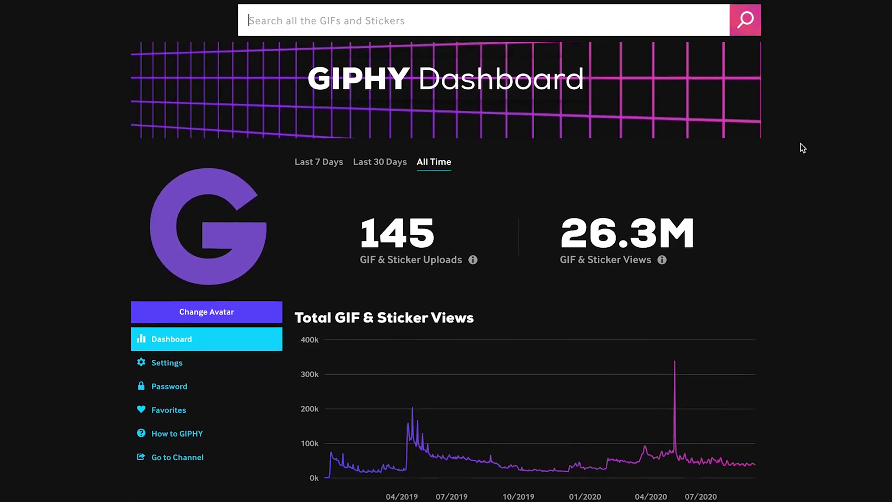
scroll(801, 144, down, 8)
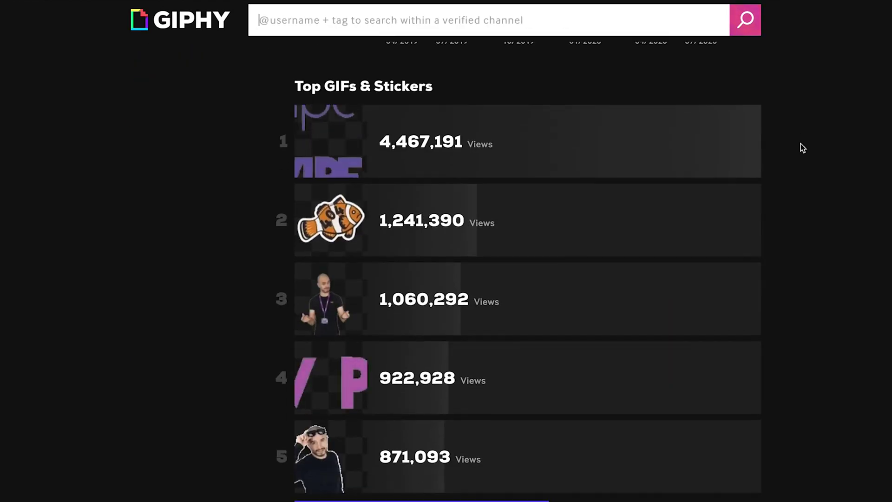
scroll(801, 144, down, 2)
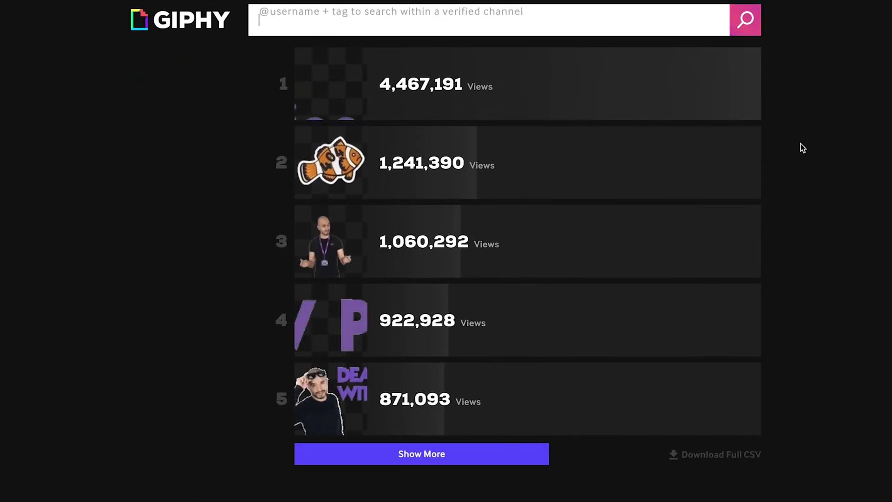
click(449, 448)
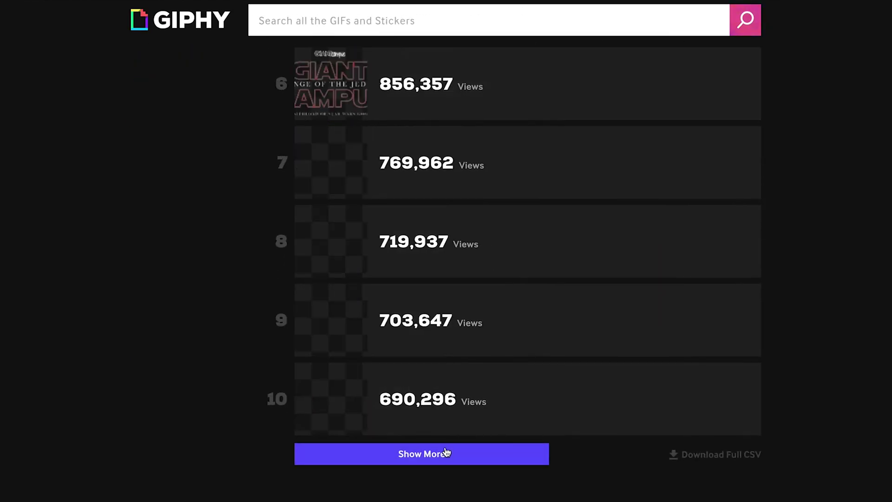